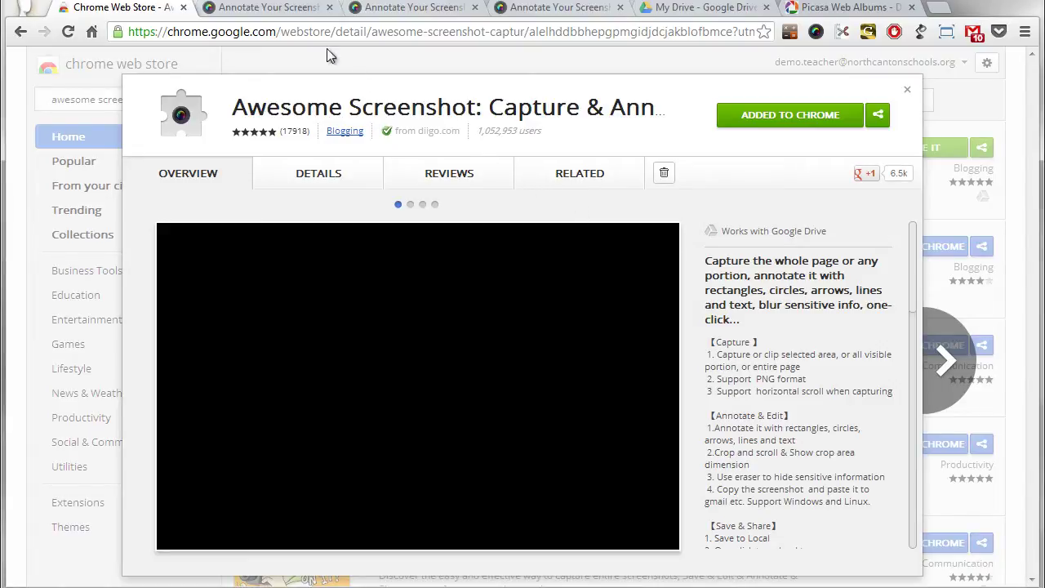
# Switch to the tab with the sharing-settings example already marked up with red boxes, arrows and labels
pyautogui.click(270, 8)
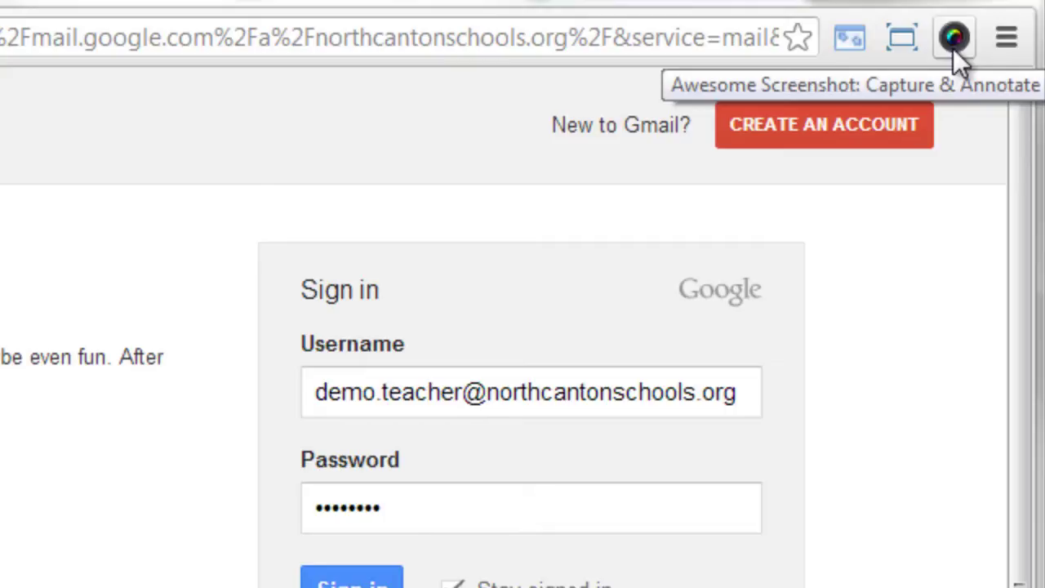
# Open the Awesome Screenshot capture menu from its Chrome toolbar icon
pyautogui.click(953, 48)
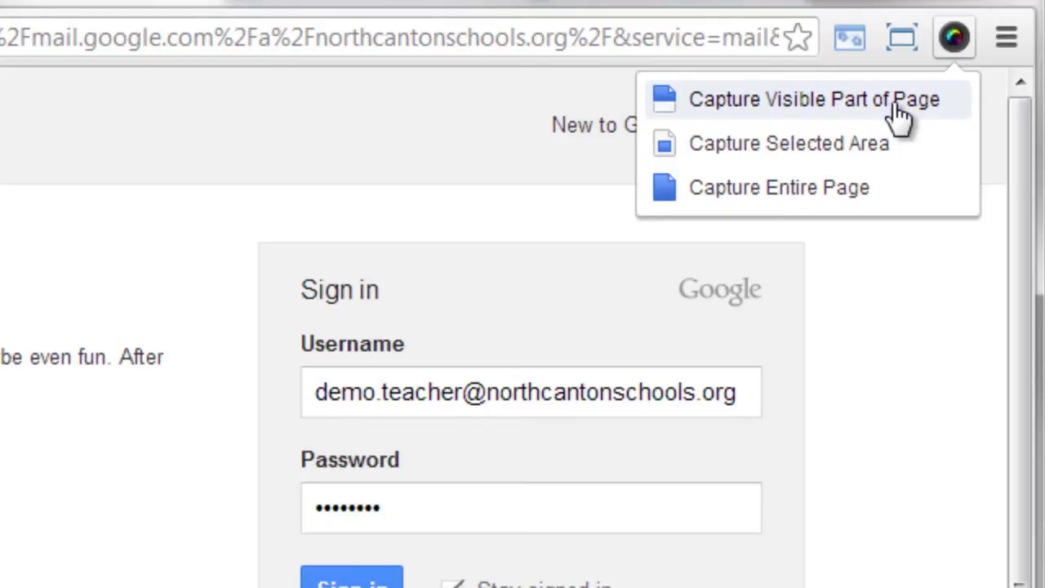
# Capture the visible part of the Gmail sign-in page into the annotation editor
pyautogui.click(903, 114)
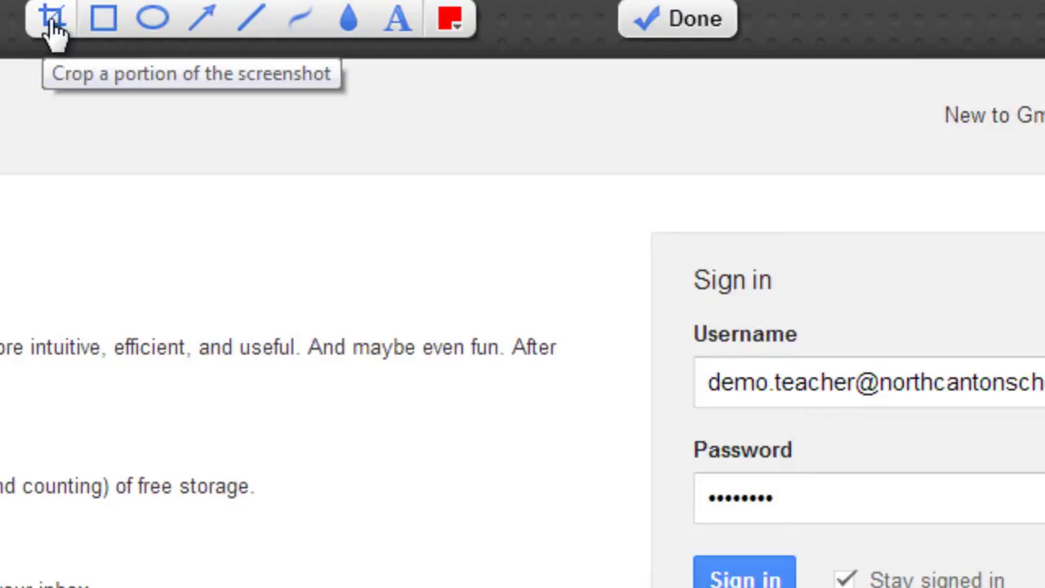
# Crop the capture to a selection around just the Google Sign in box
pyautogui.click(51, 24)
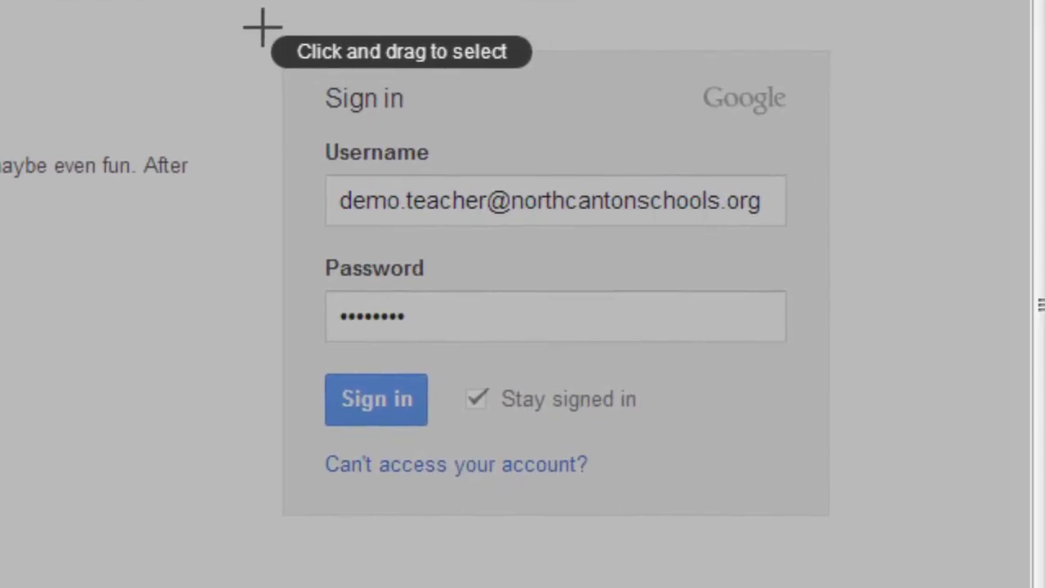
pyautogui.moveTo(335, 65); pyautogui.dragTo(700, 436)
pyautogui.moveTo(627, 398); pyautogui.dragTo(1025, 531)
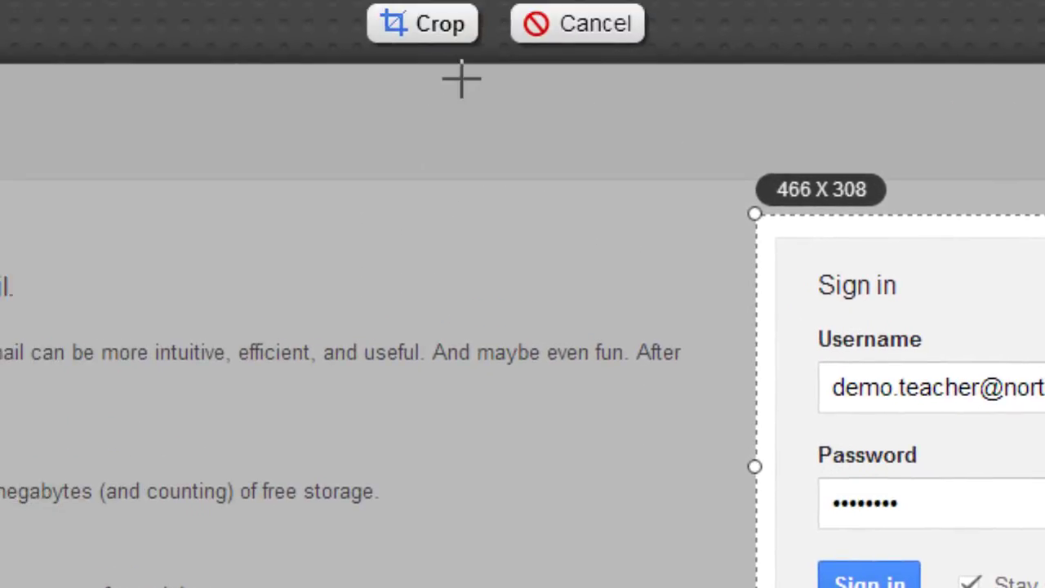
pyautogui.click(442, 33)
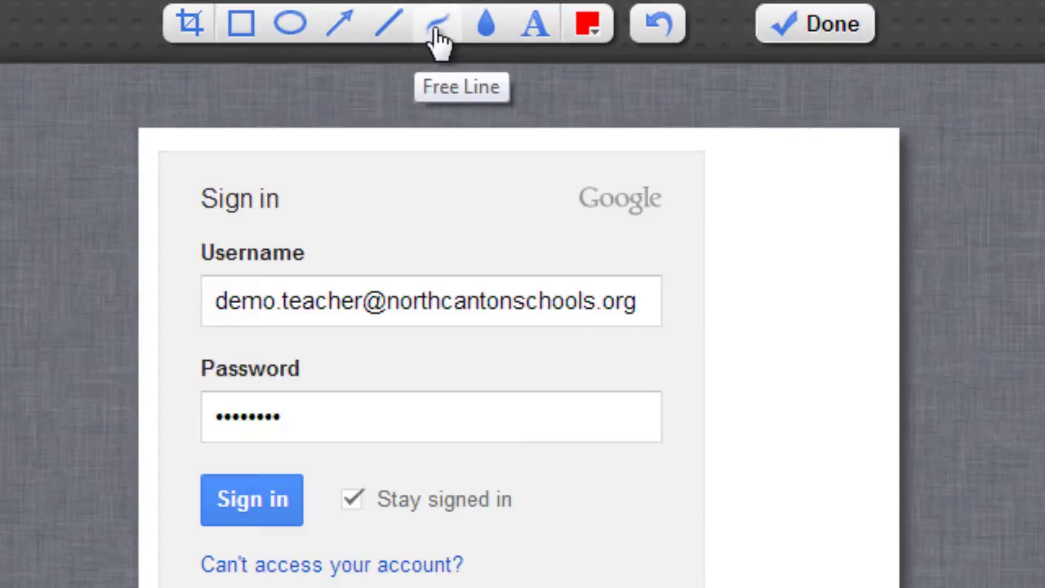
# Draw red rectangles around the Username field, Password field and Sign in button
pyautogui.click(599, 37)
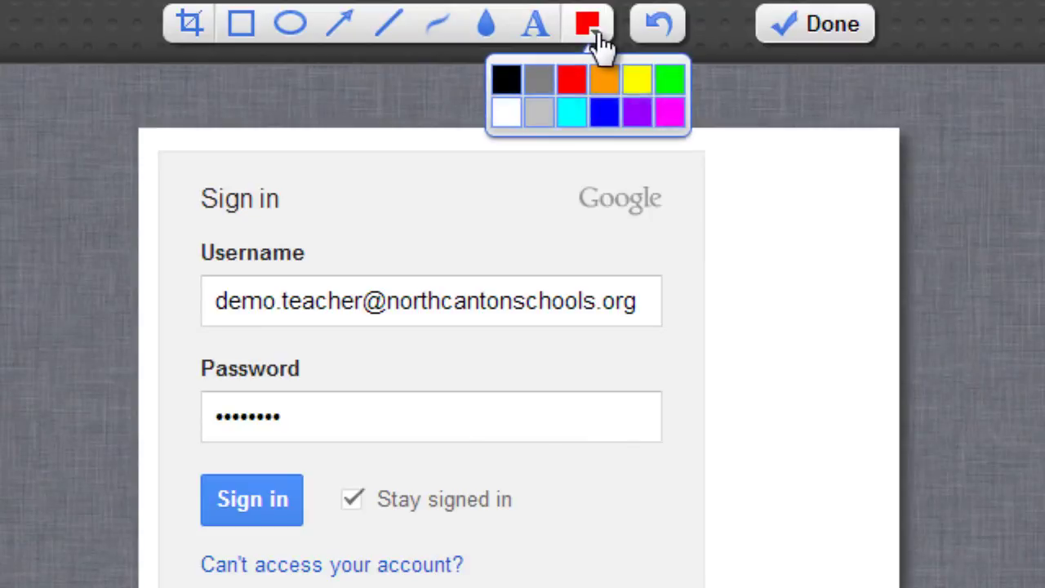
pyautogui.click(577, 78)
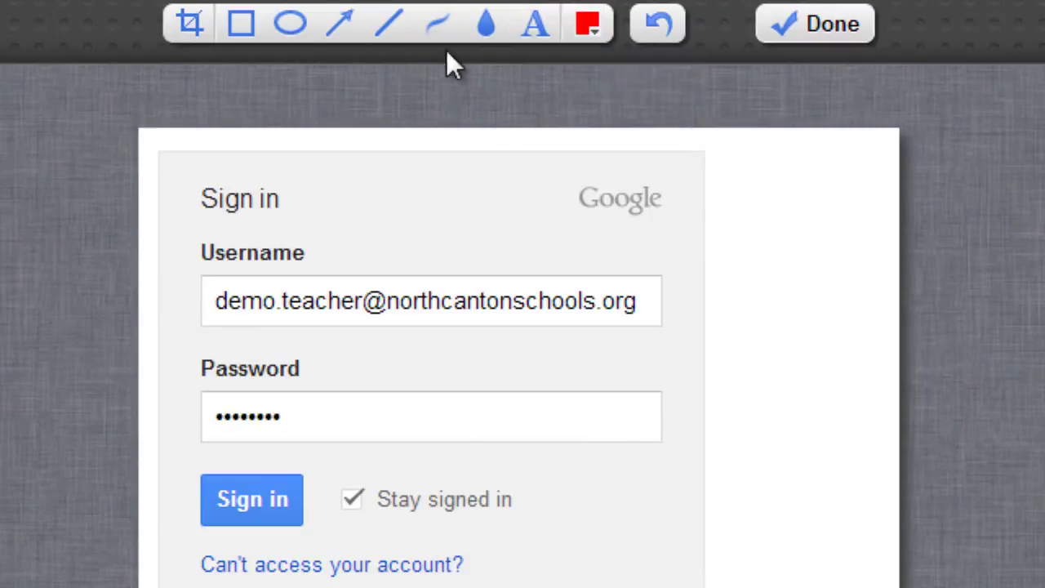
pyautogui.click(243, 24)
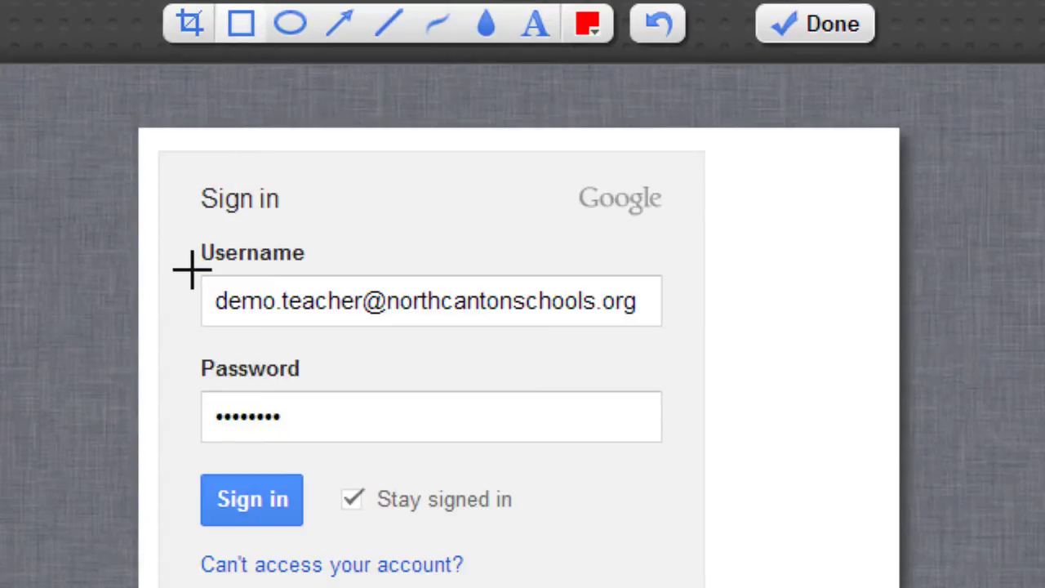
pyautogui.moveTo(193, 268); pyautogui.dragTo(668, 335)
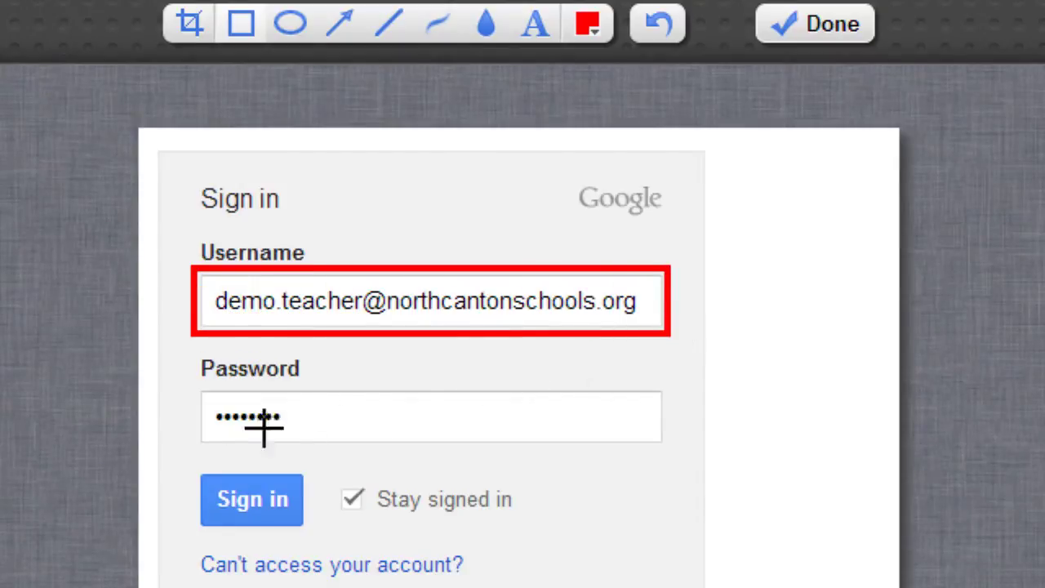
pyautogui.moveTo(191, 382); pyautogui.dragTo(669, 447)
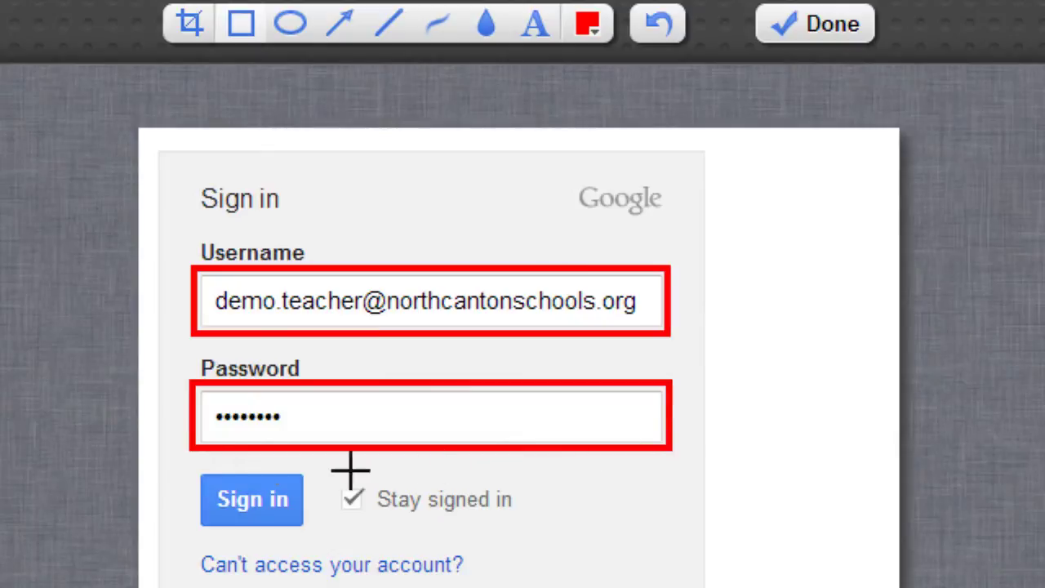
pyautogui.moveTo(191, 471); pyautogui.dragTo(315, 537)
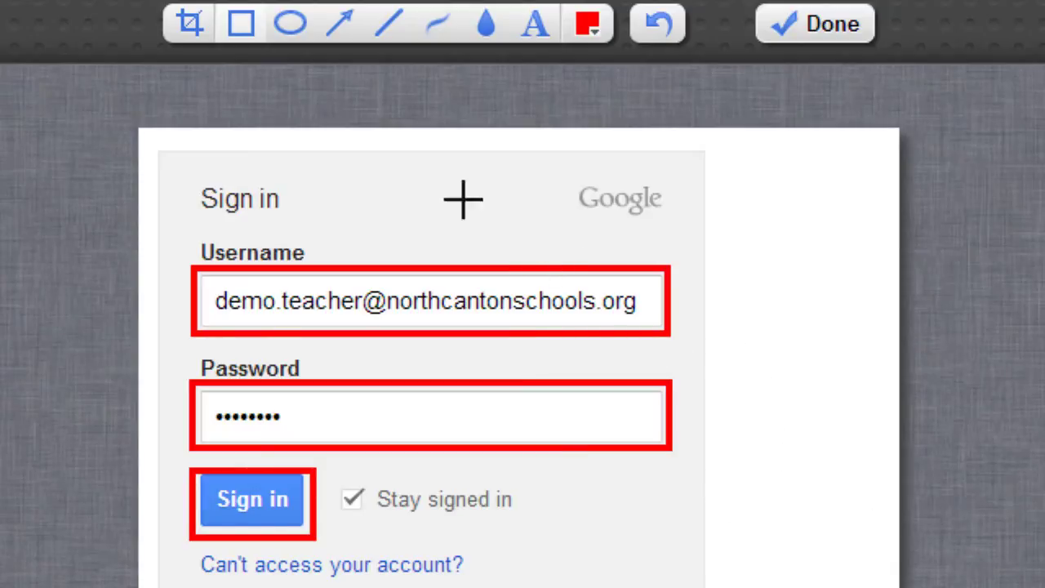
# Draw two red arrows pointing left at the Username and Password fields
pyautogui.click(342, 23)
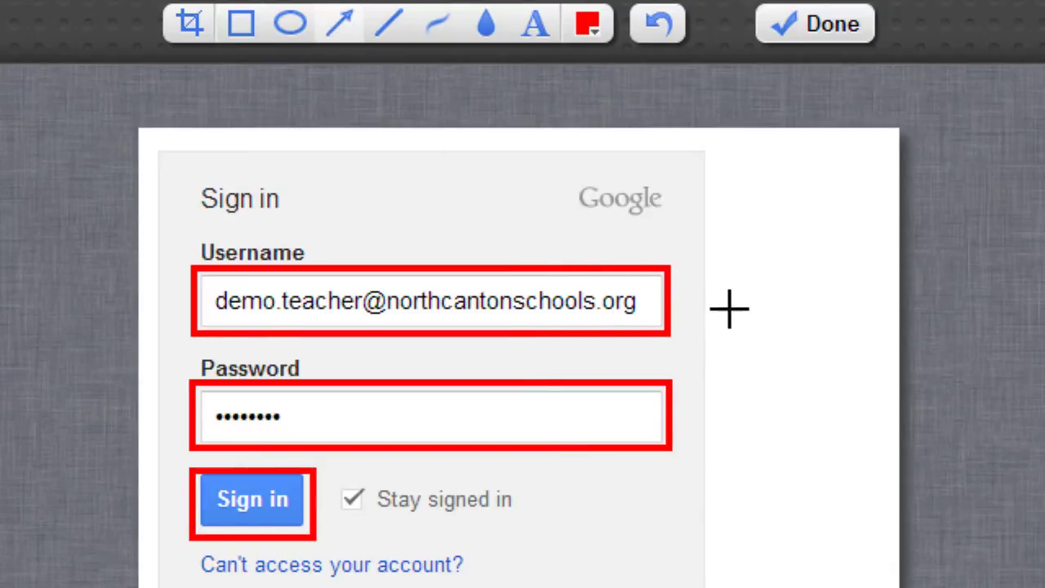
pyautogui.moveTo(732, 306); pyautogui.dragTo(675, 306)
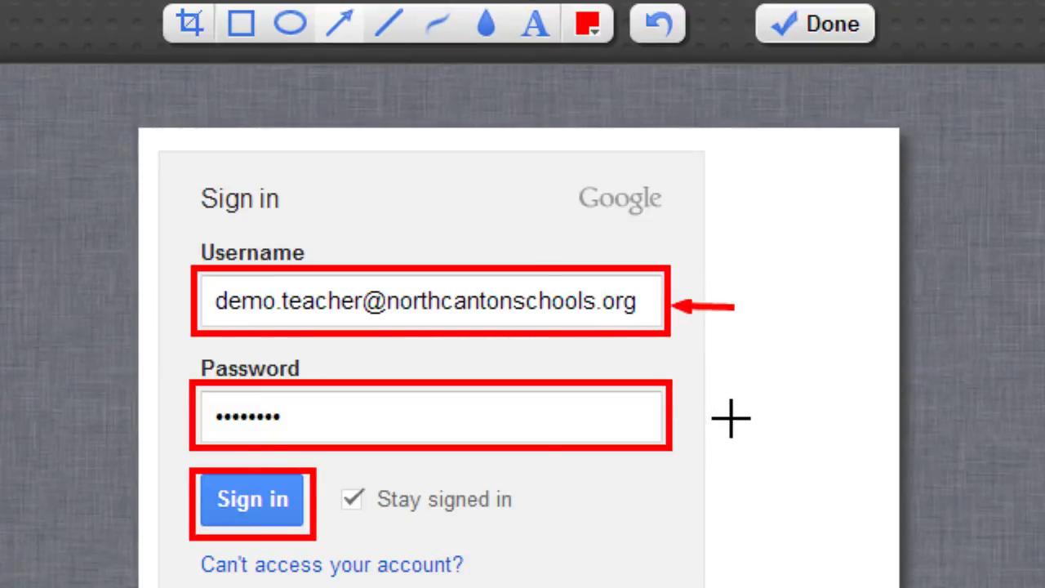
pyautogui.moveTo(726, 417); pyautogui.dragTo(680, 416)
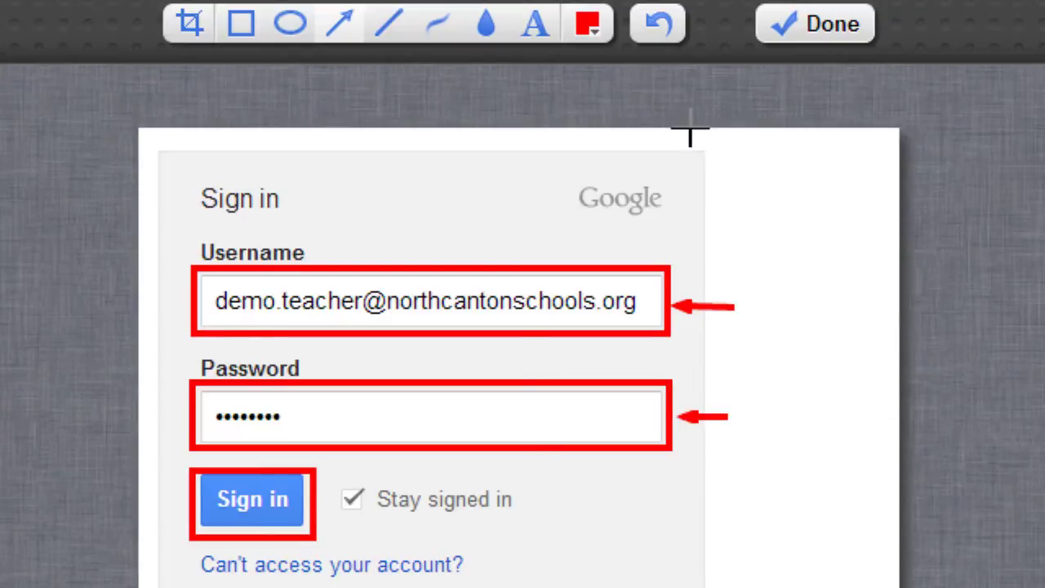
# Add the red text label 'Enter full email address' beside the Username arrow
pyautogui.click(542, 37)
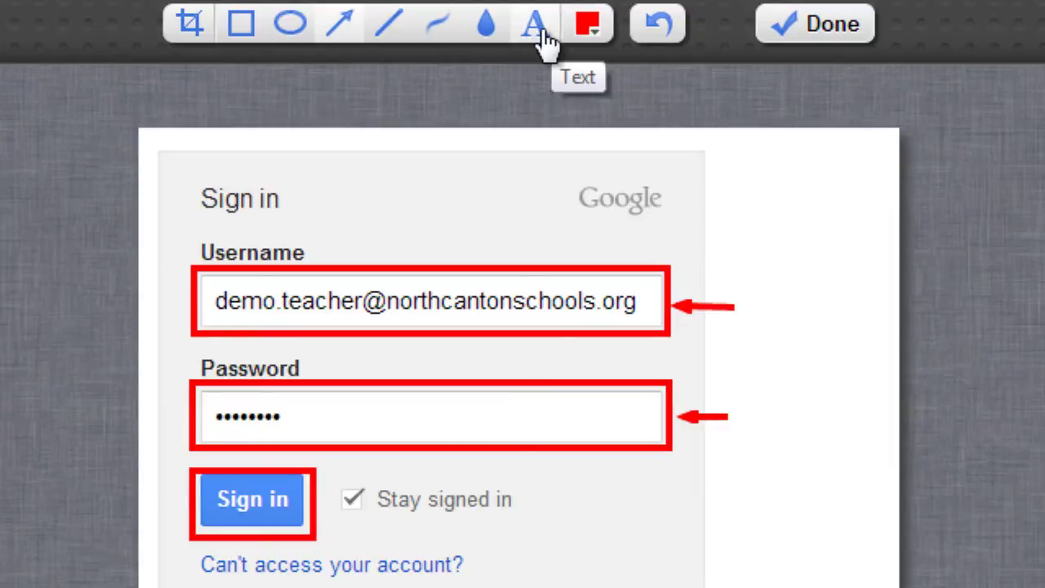
pyautogui.click(750, 239)
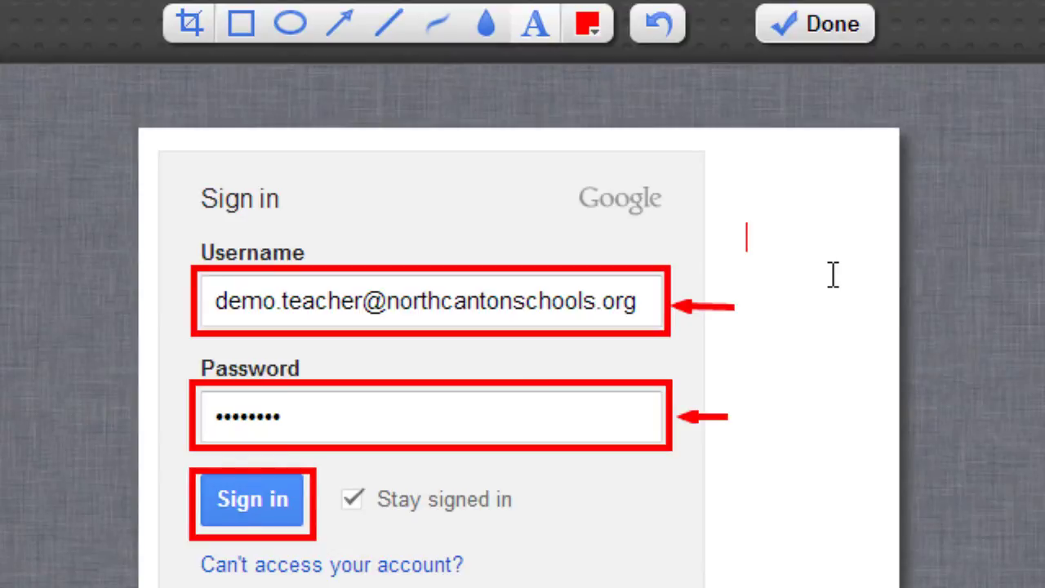
pyautogui.write('Enter full email address')
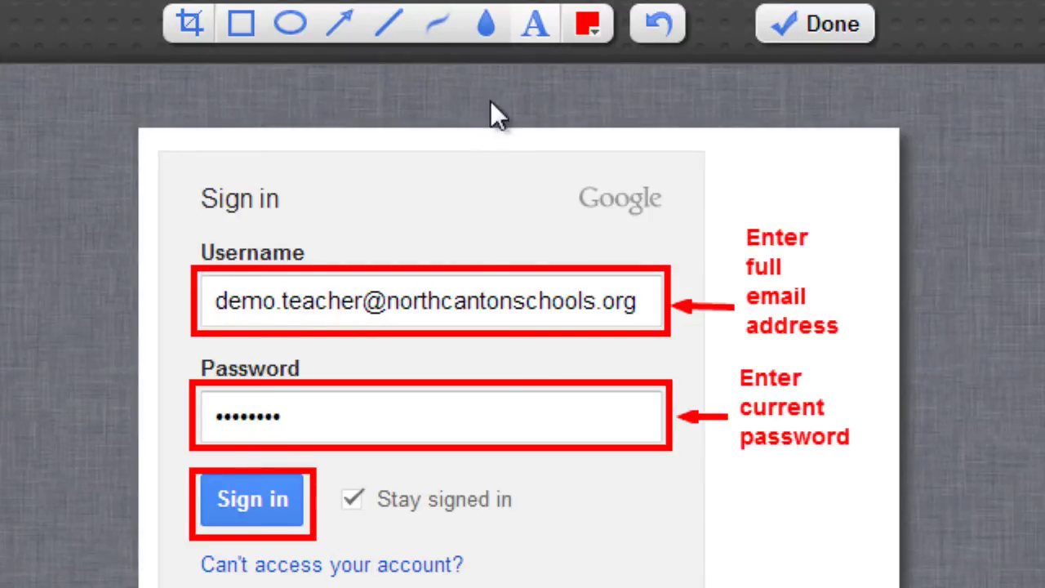
# Blur the account name before the @ in the captured Username field
pyautogui.click(486, 33)
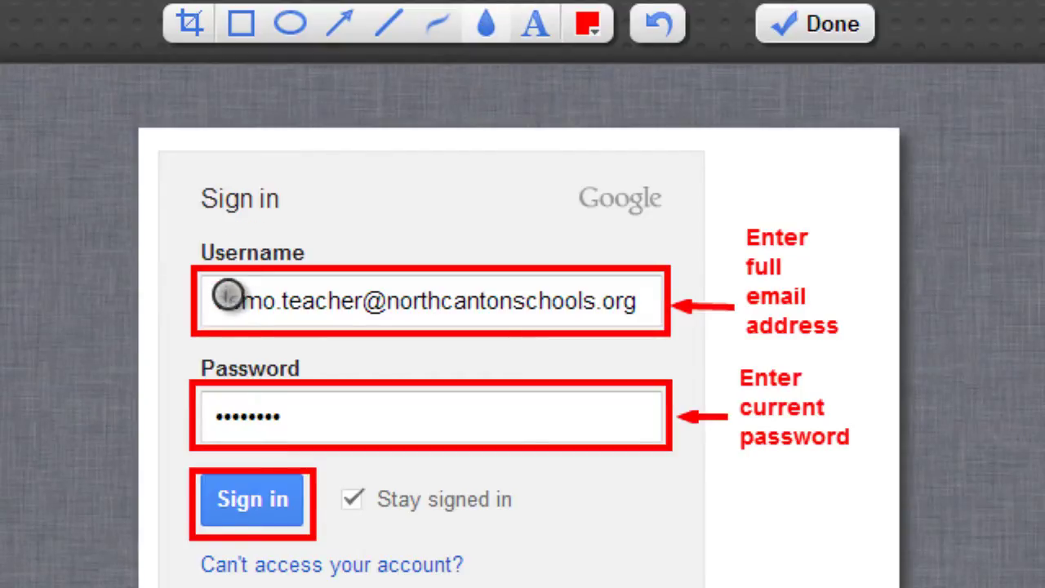
pyautogui.moveTo(219, 300); pyautogui.dragTo(349, 302)
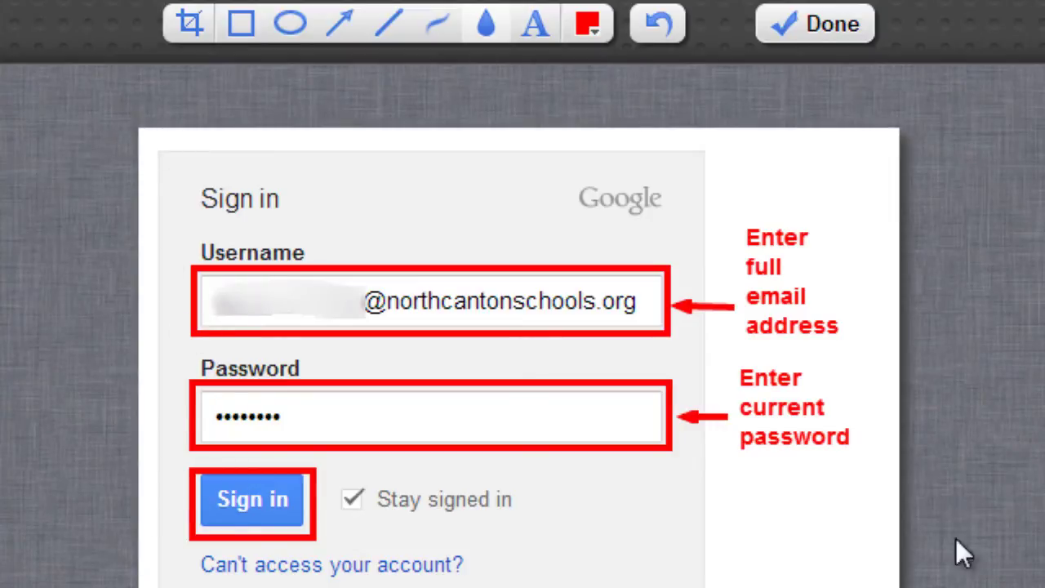
# Switch the drawing colour to black, draw a border around the whole image, and finish annotating
pyautogui.click(597, 33)
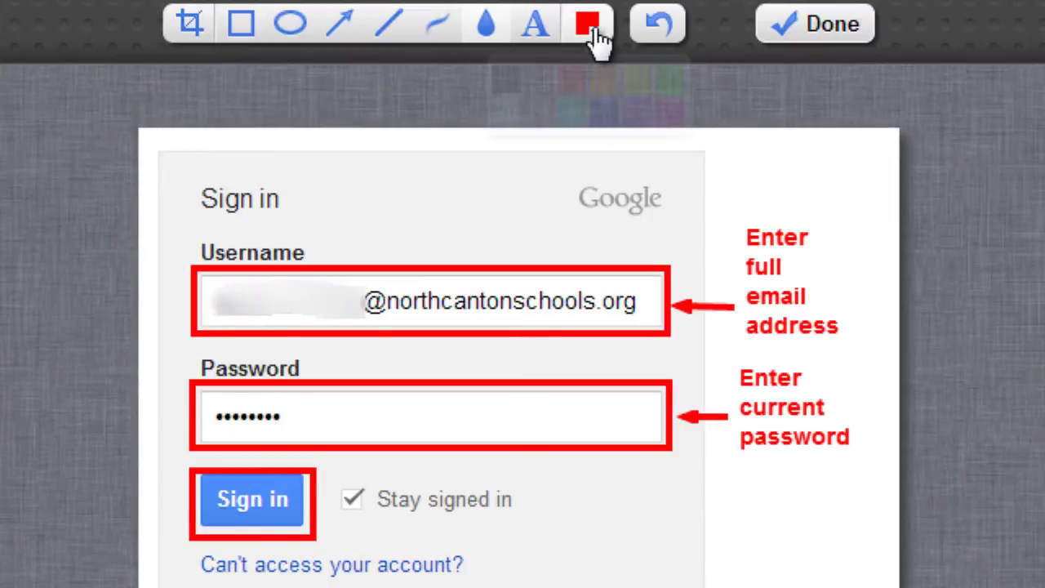
pyautogui.click(599, 33)
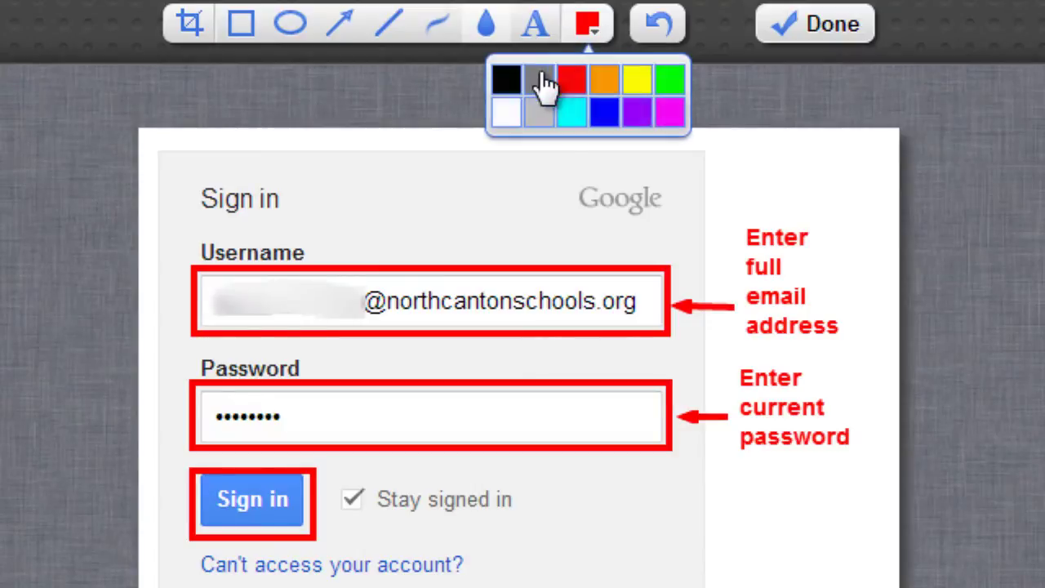
pyautogui.click(506, 82)
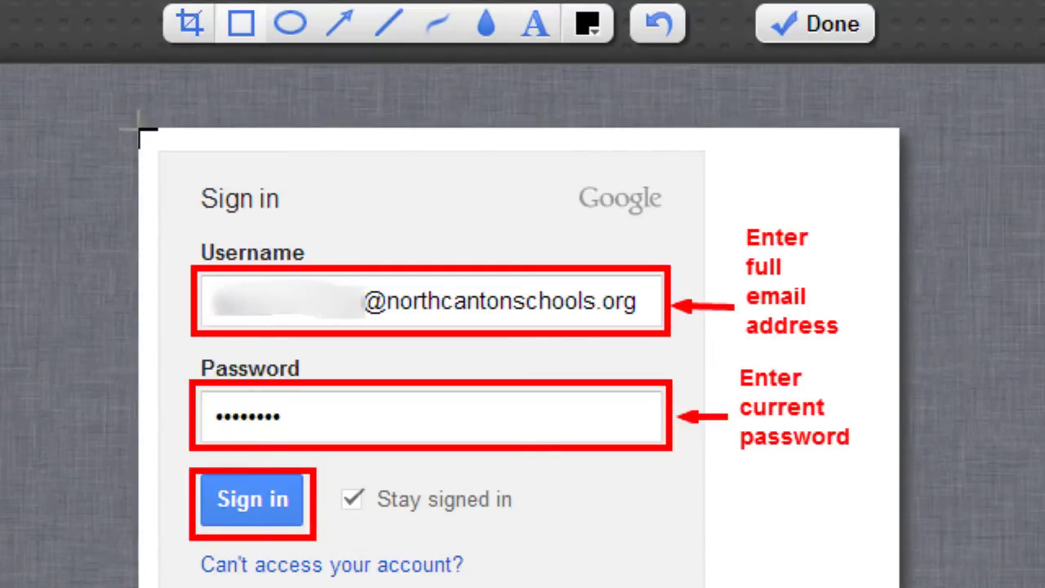
pyautogui.moveTo(139, 130); pyautogui.dragTo(898, 587)
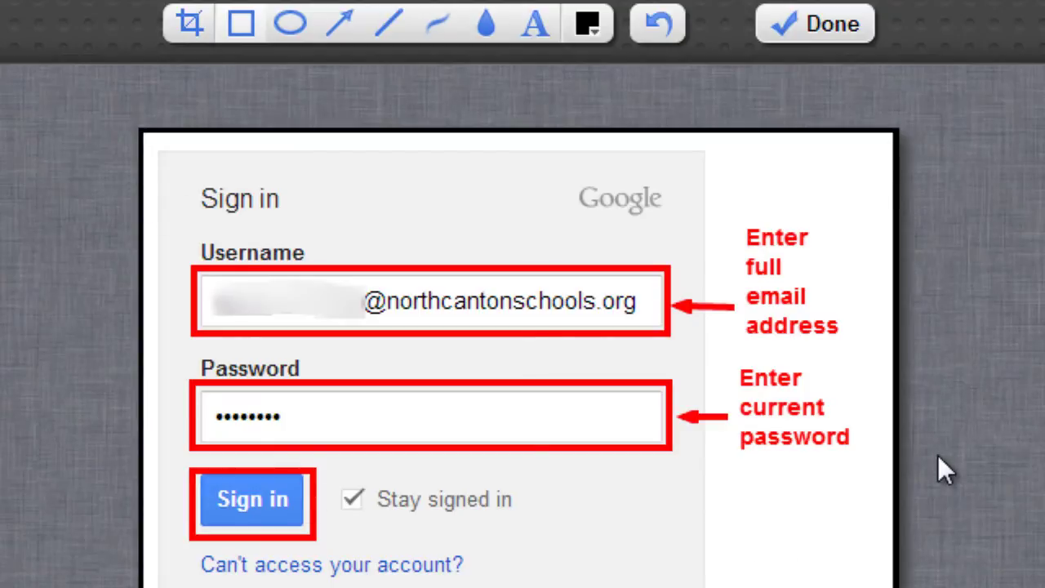
pyautogui.click(833, 32)
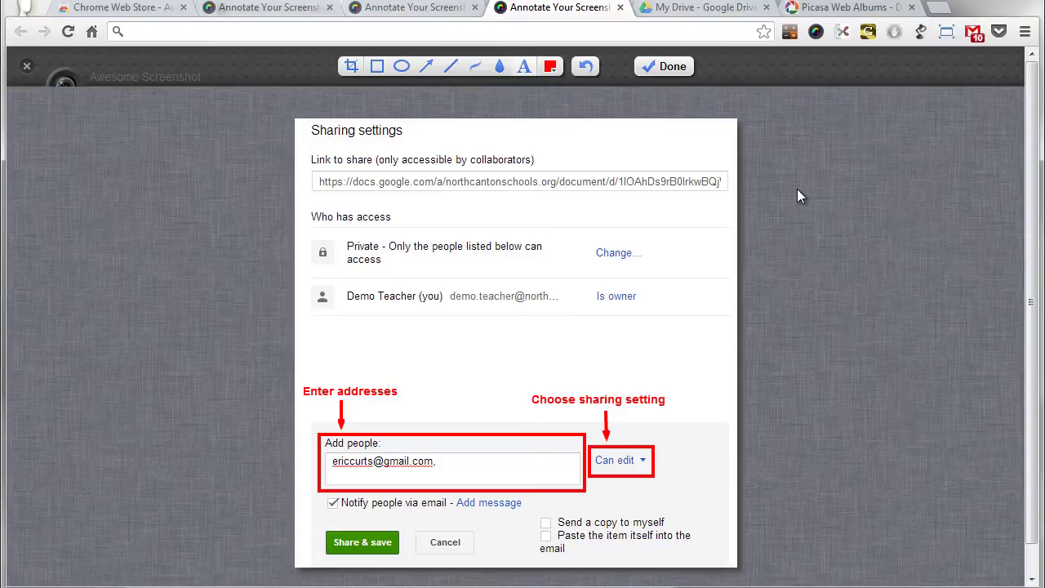
# Finish the annotated capture and scroll through its Save Online and Save Local options
pyautogui.click(674, 66)
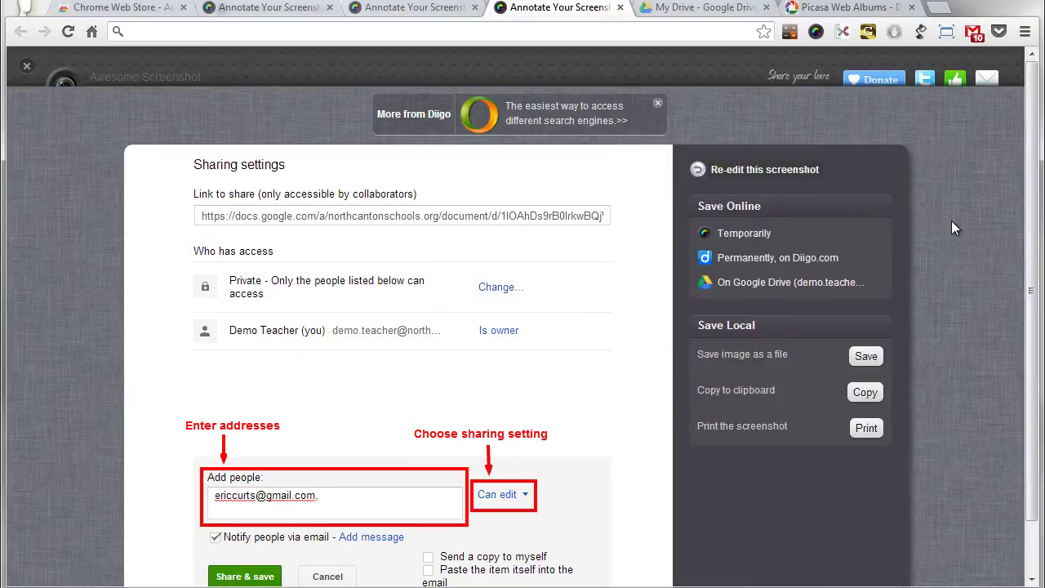
pyautogui.scroll(-1, 1035, 204)
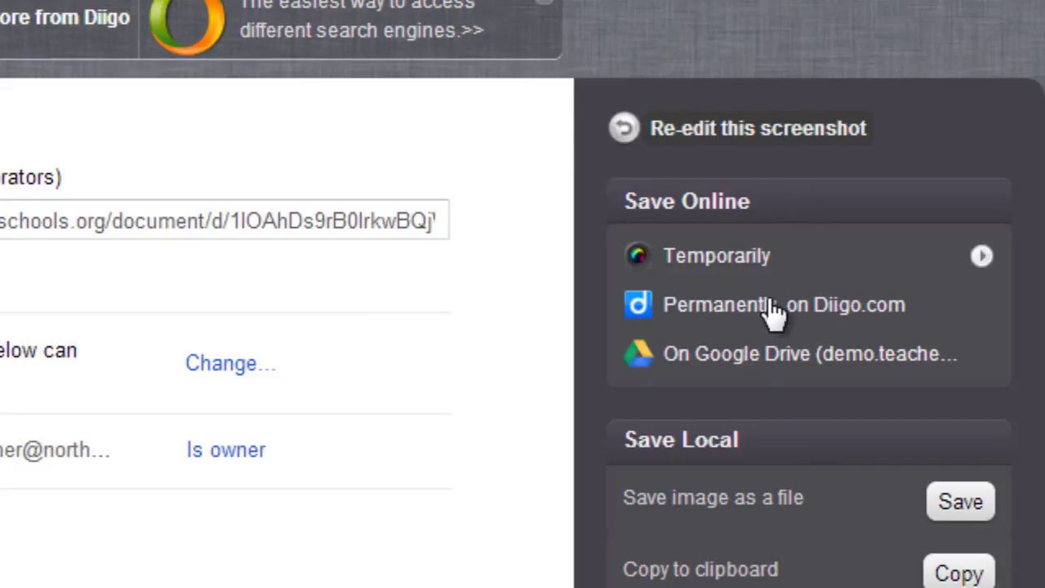
# Upload the screenshot to Google Drive as a private file named 'Sharing settings'
pyautogui.click(760, 357)
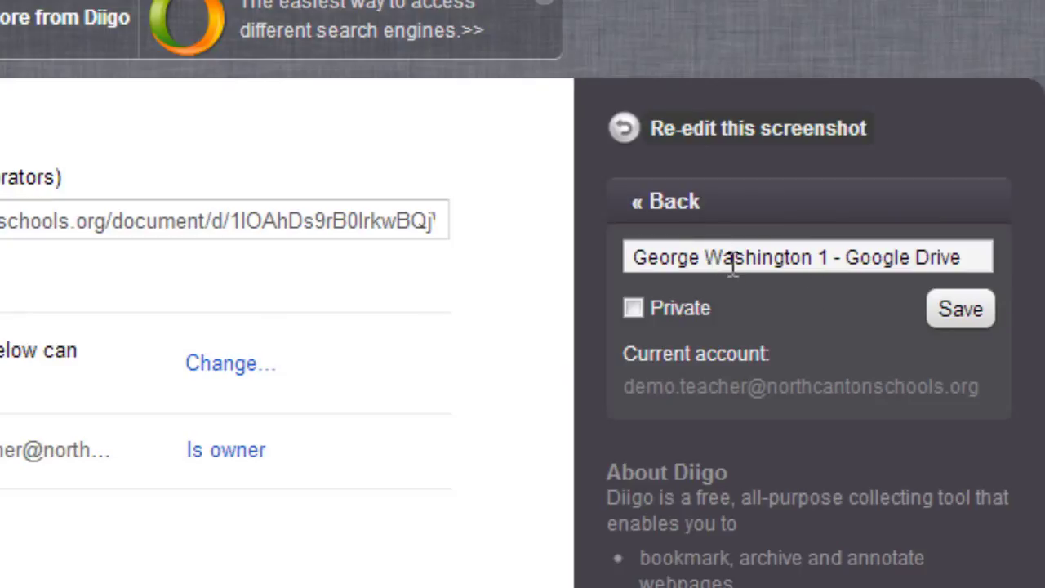
pyautogui.moveTo(969, 257); pyautogui.dragTo(607, 270)
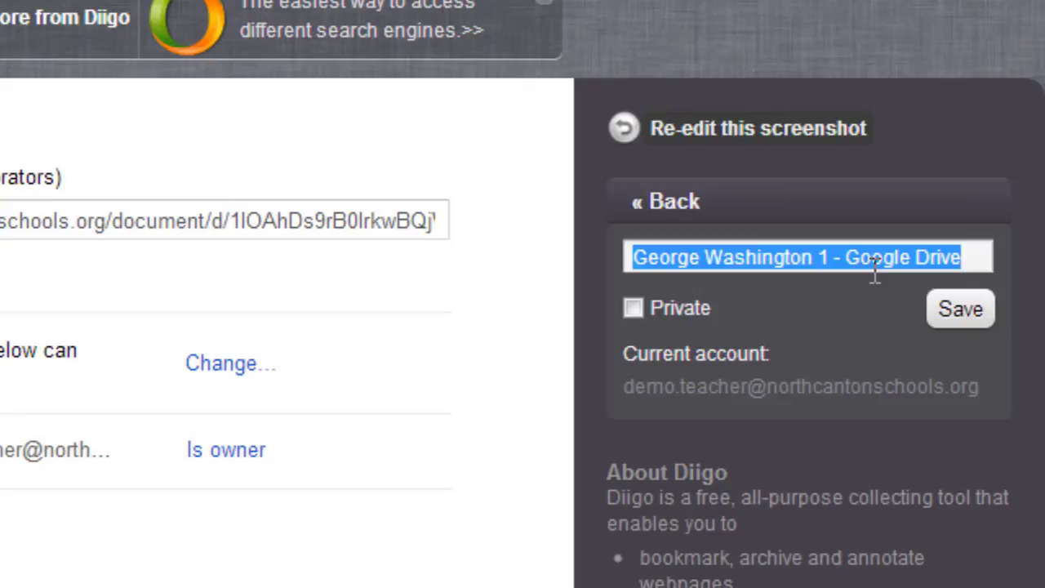
pyautogui.write('Sharing settings')
pyautogui.click(636, 310)
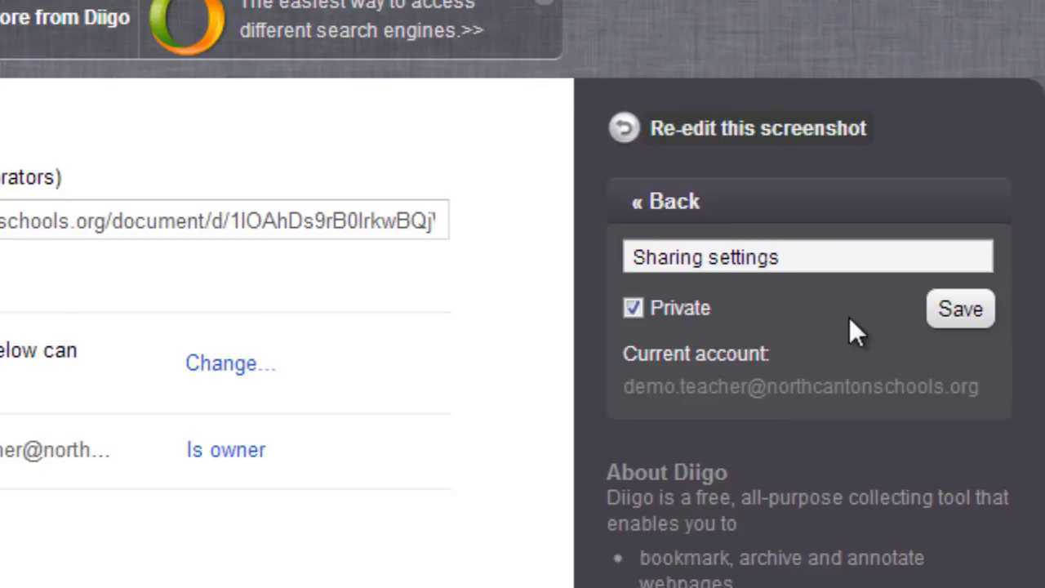
pyautogui.click(969, 317)
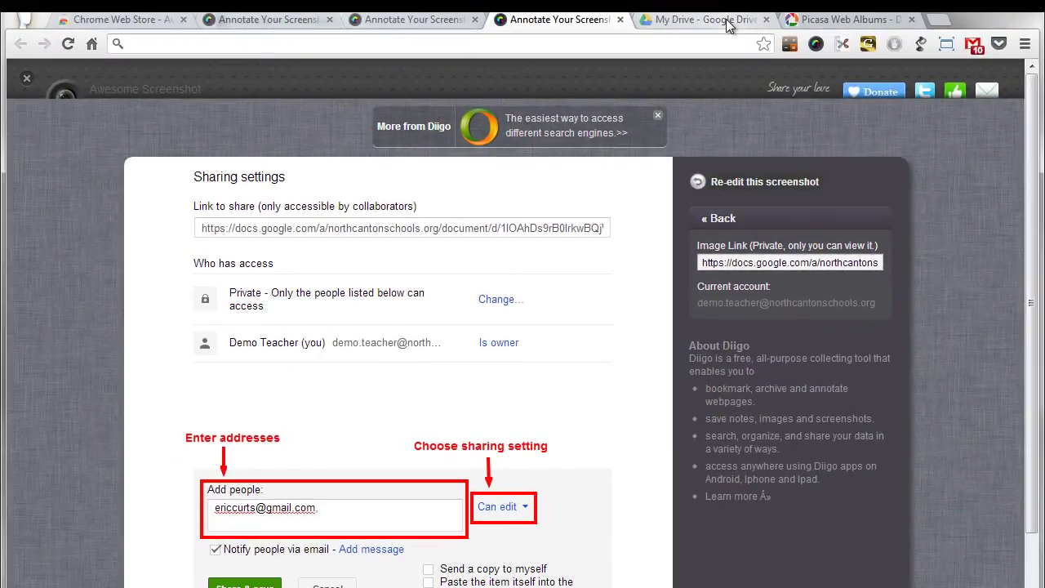
pyautogui.click(705, 20)
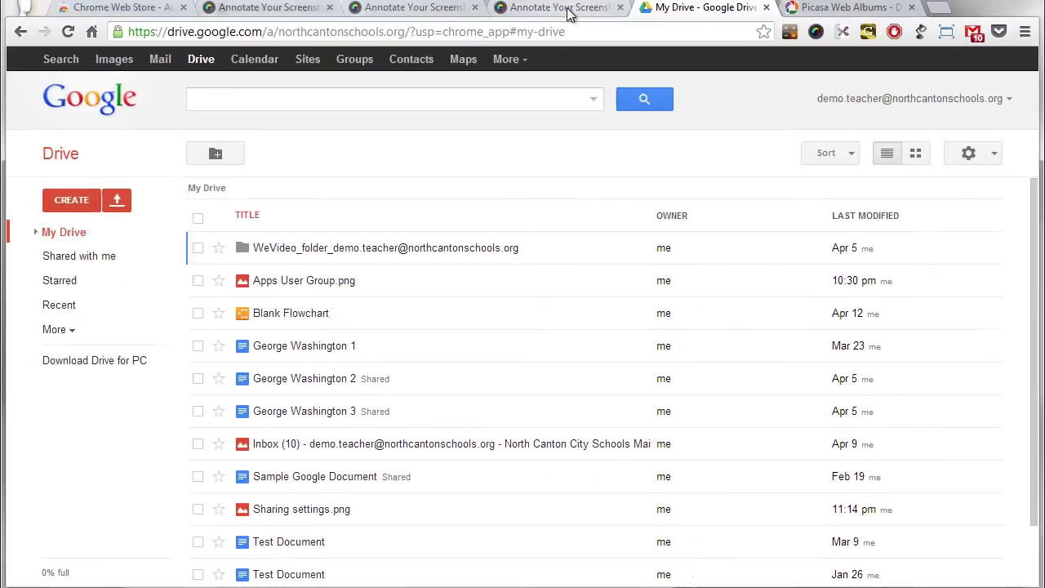
pyautogui.click(563, 8)
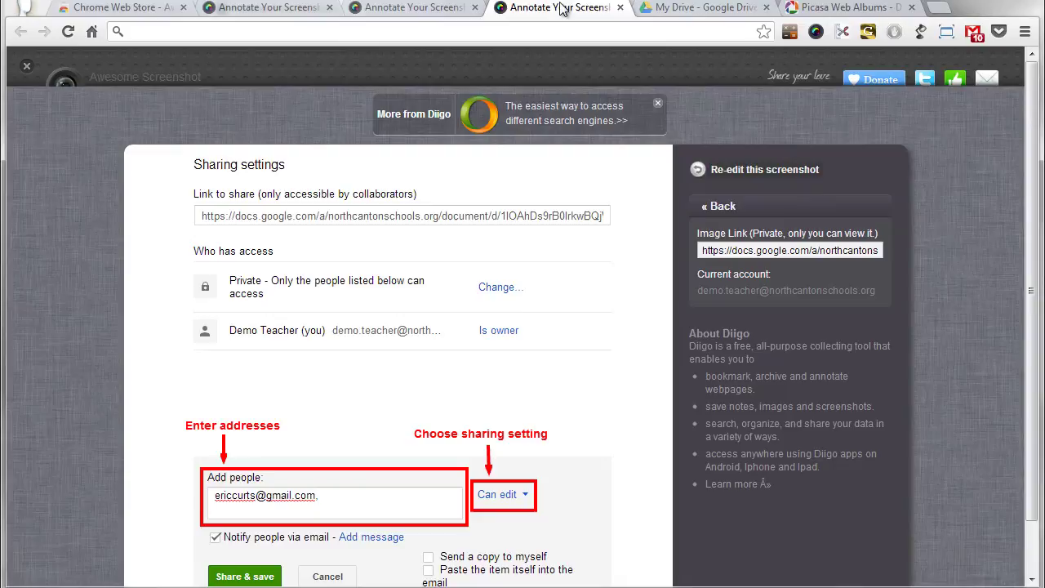
# Save the screenshot temporarily to awesomescreenshot.com and select the returned image link
pyautogui.click(720, 206)
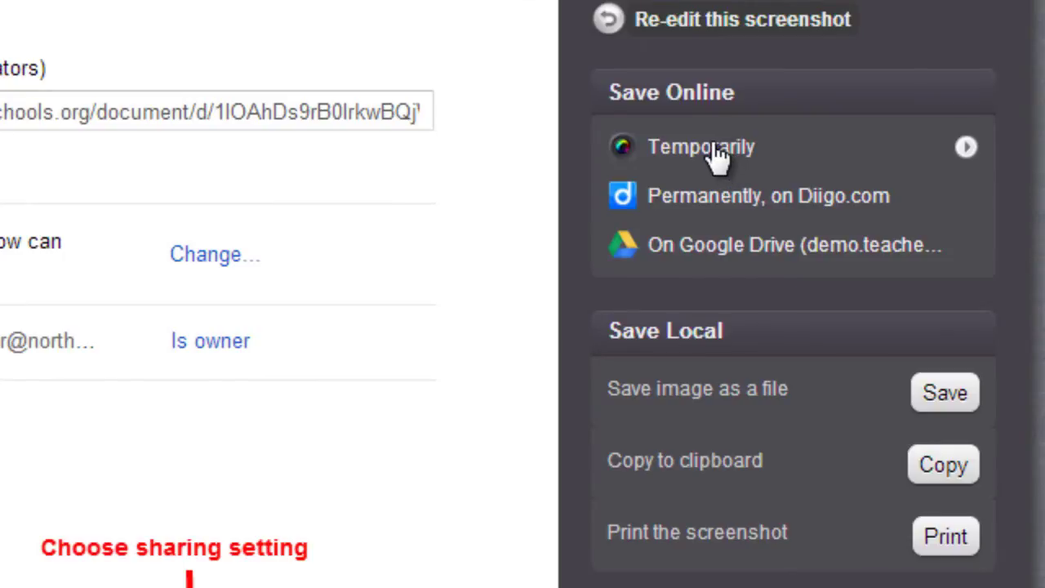
pyautogui.click(715, 151)
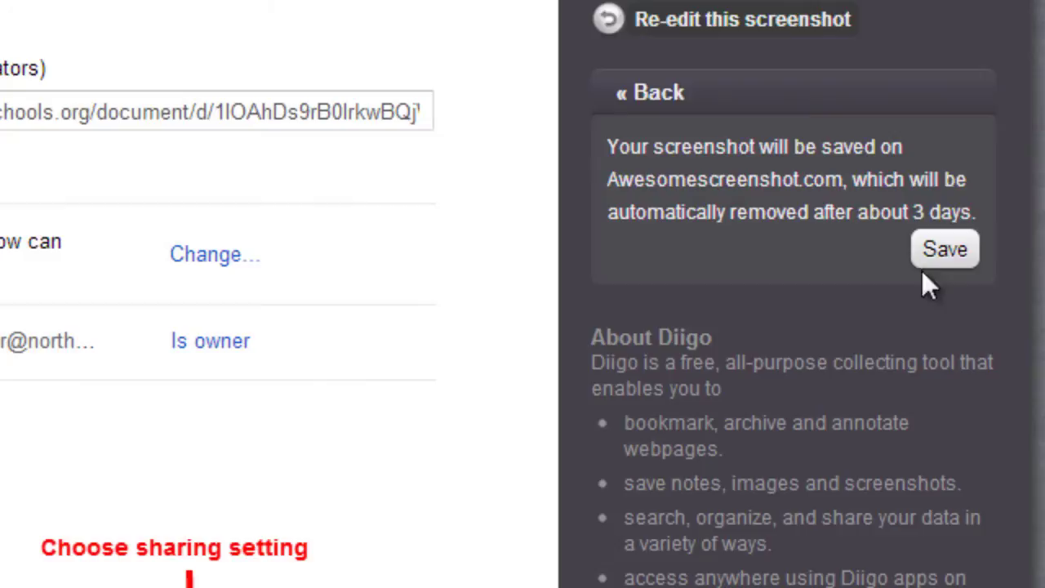
pyautogui.click(956, 253)
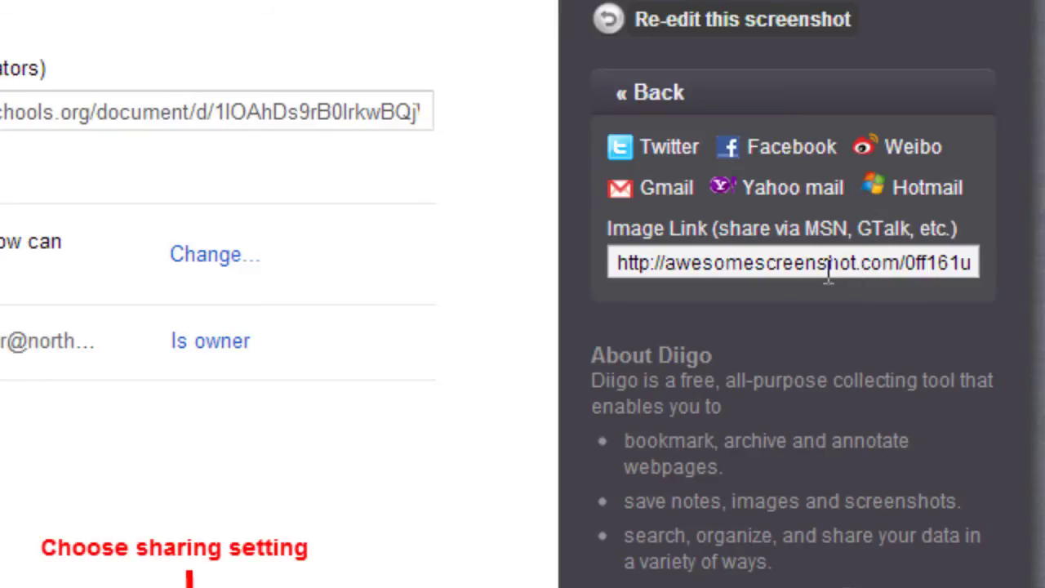
pyautogui.click(815, 270)
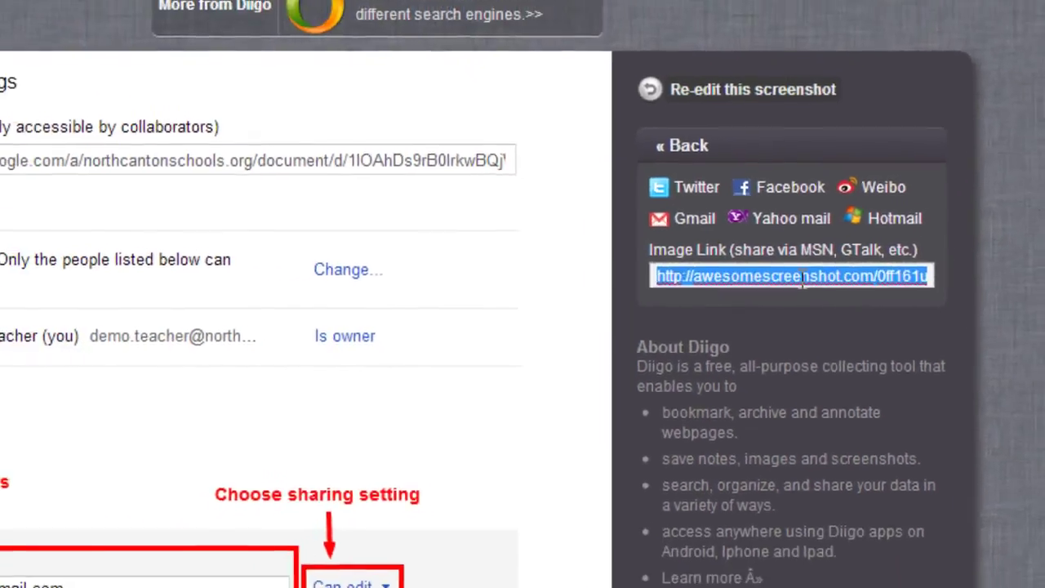
# Open the temporary image link's page in a new tab
pyautogui.rightClick(806, 264)
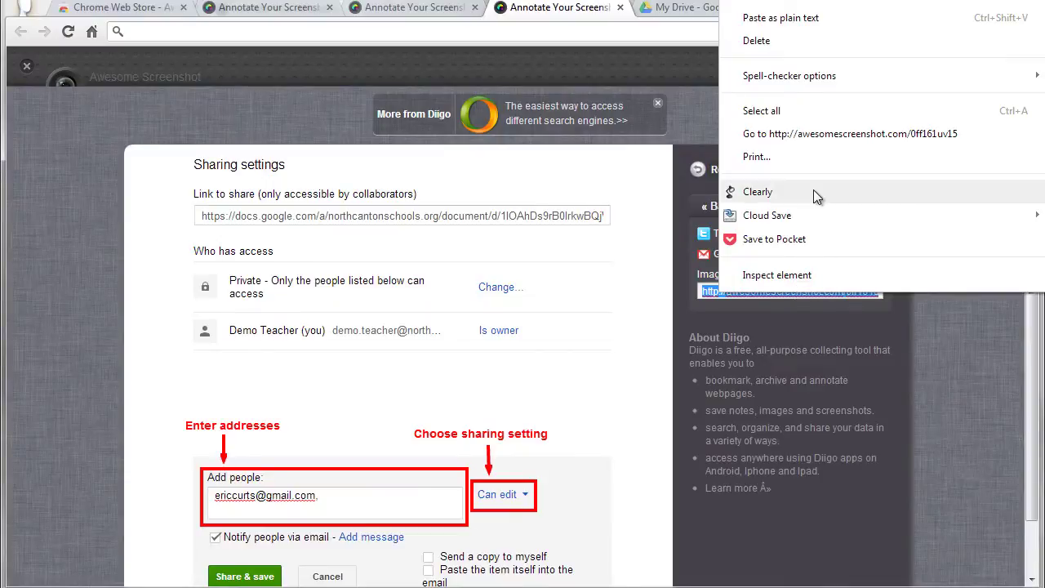
pyautogui.click(817, 134)
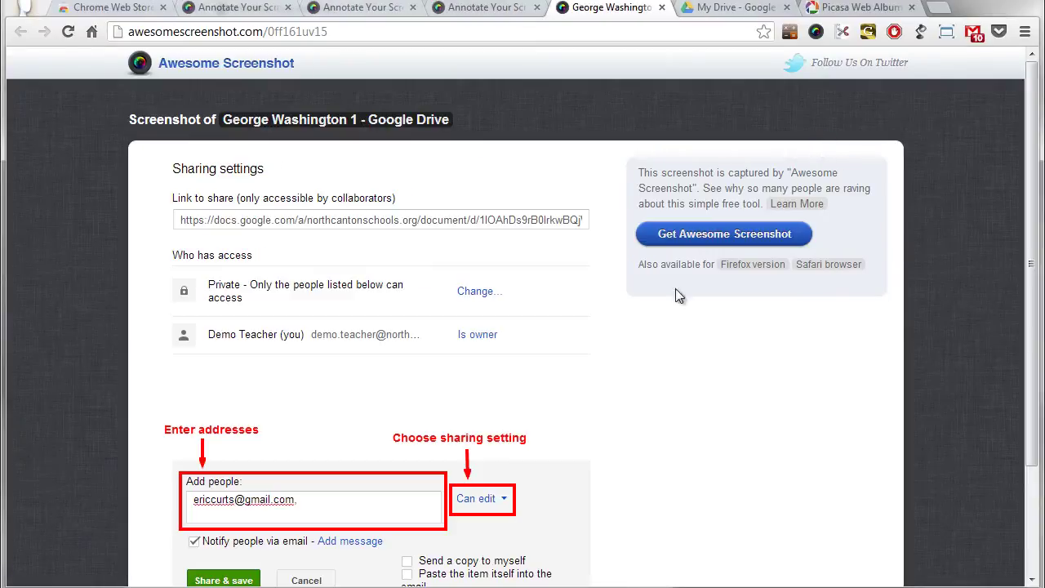
pyautogui.scroll(-1, 584, 350)
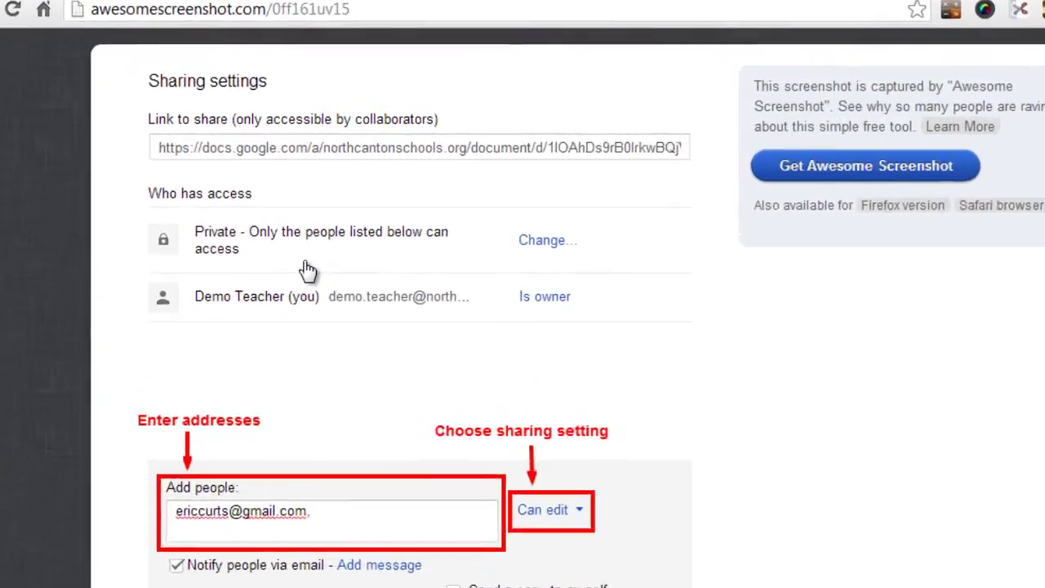
# Send the hosted screenshot image to Picasa through Cloud Save
pyautogui.rightClick(292, 231)
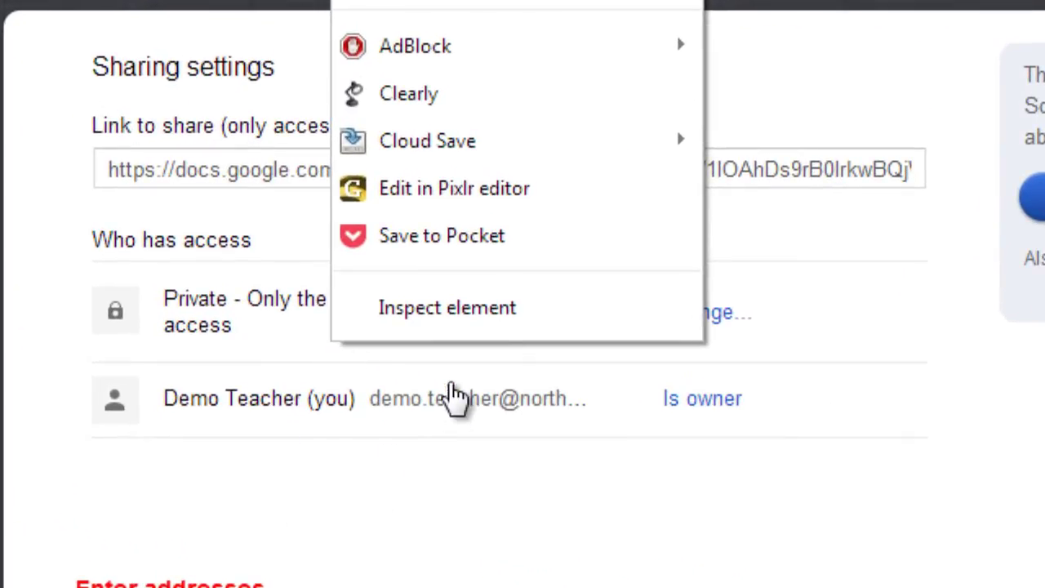
pyautogui.moveTo(527, 159)
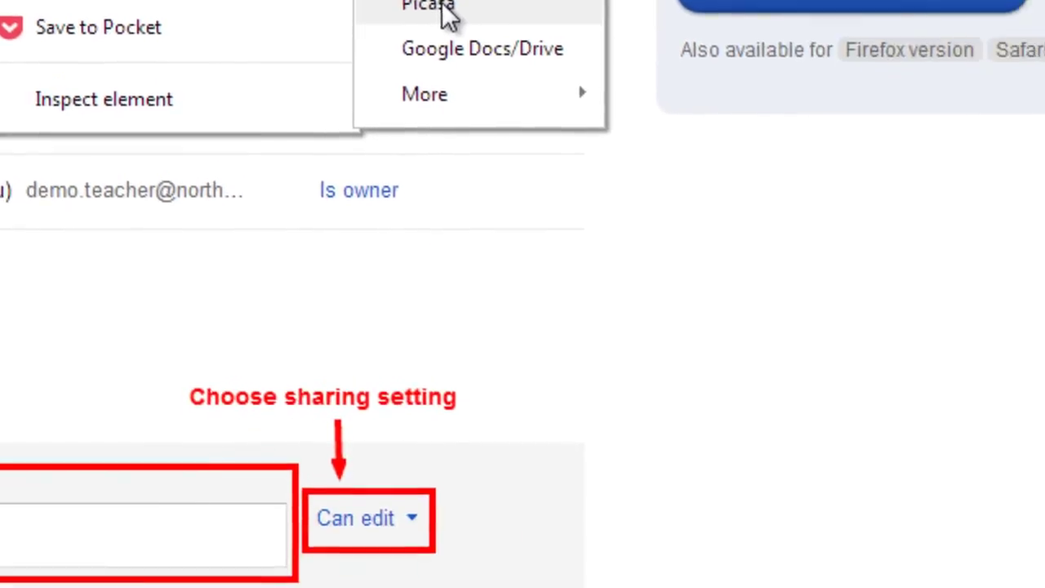
pyautogui.click(787, 217)
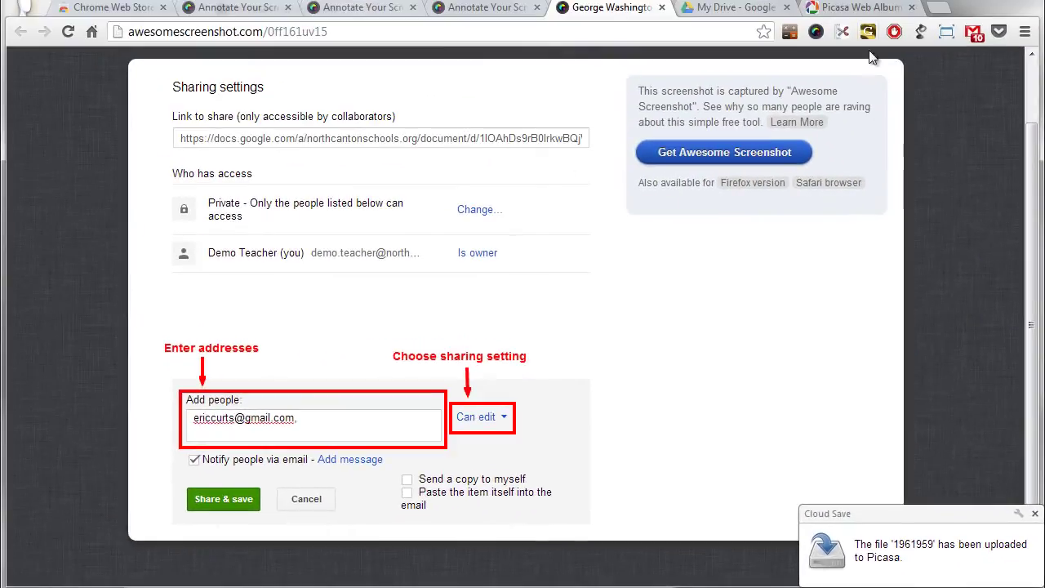
pyautogui.click(869, 8)
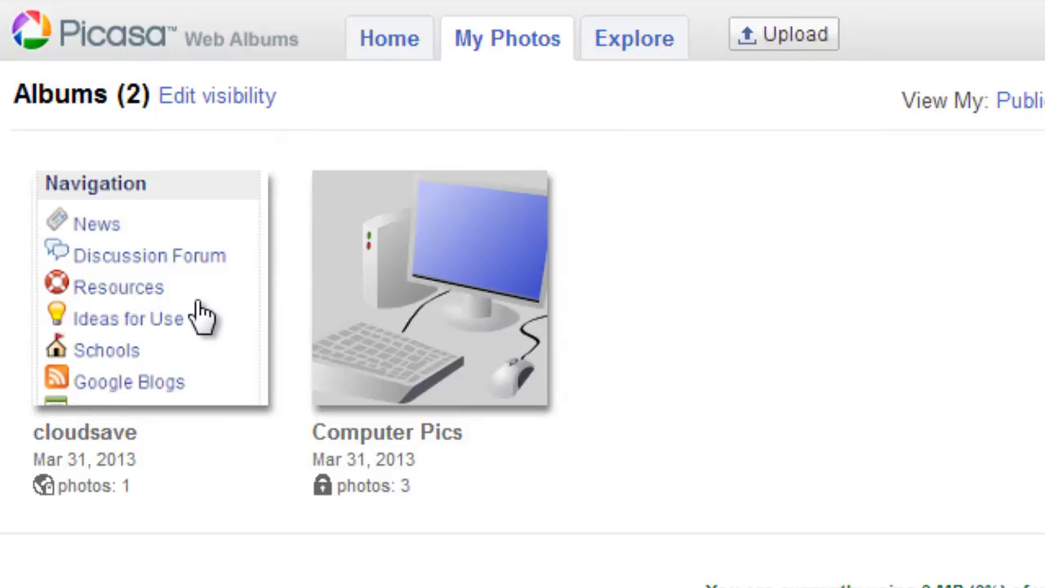
pyautogui.click(200, 315)
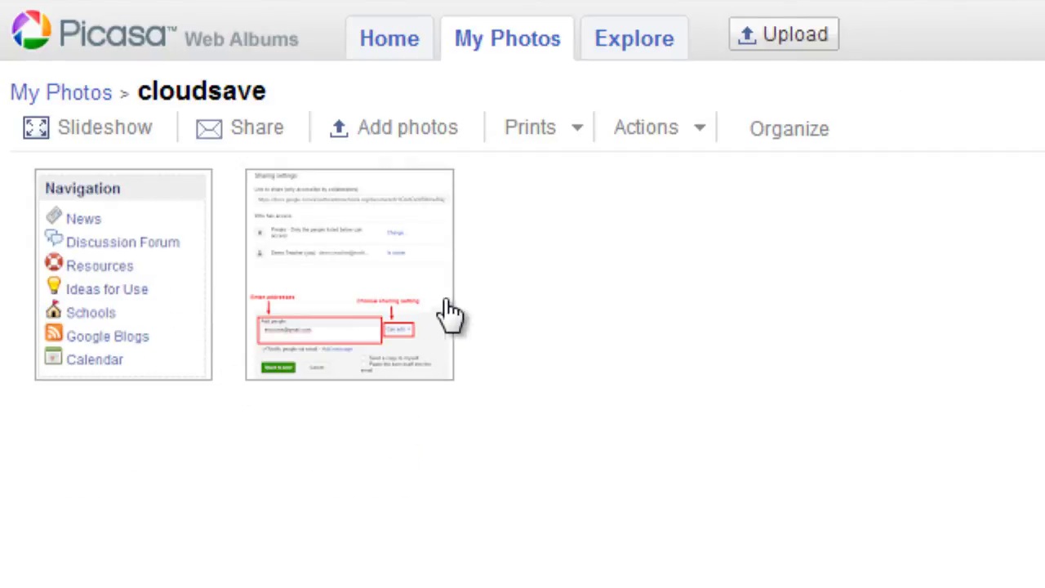
pyautogui.click(375, 270)
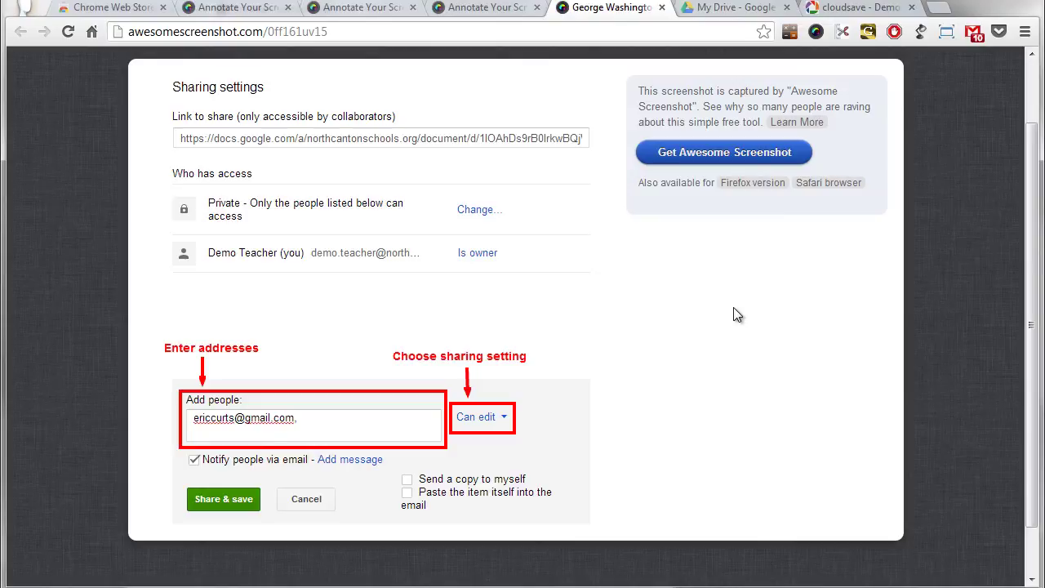
# Switch to the Chrome Web Store tab showing the Awesome Screenshot: Capture & Annotate listing
pyautogui.click(117, 10)
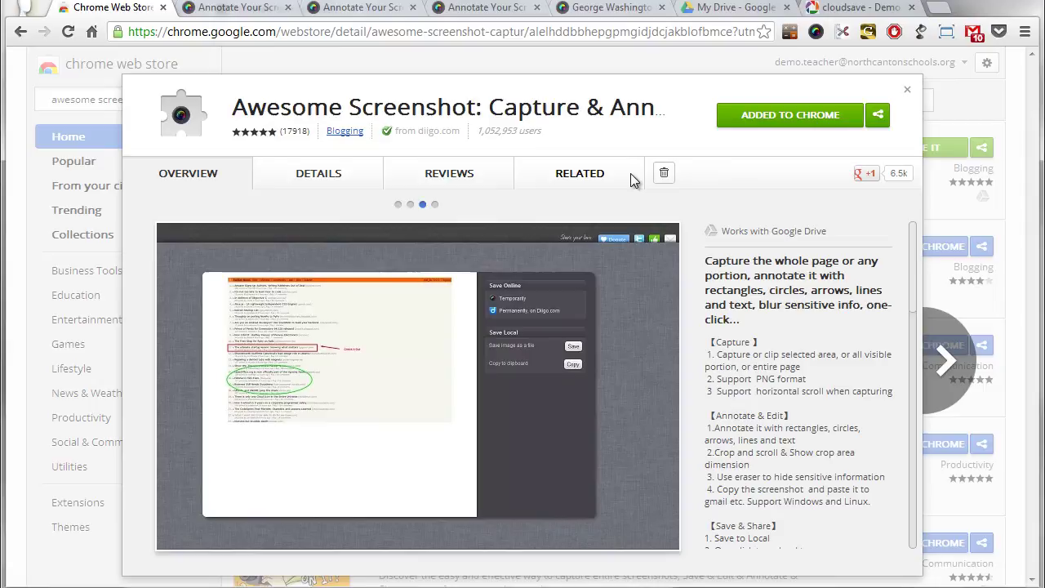